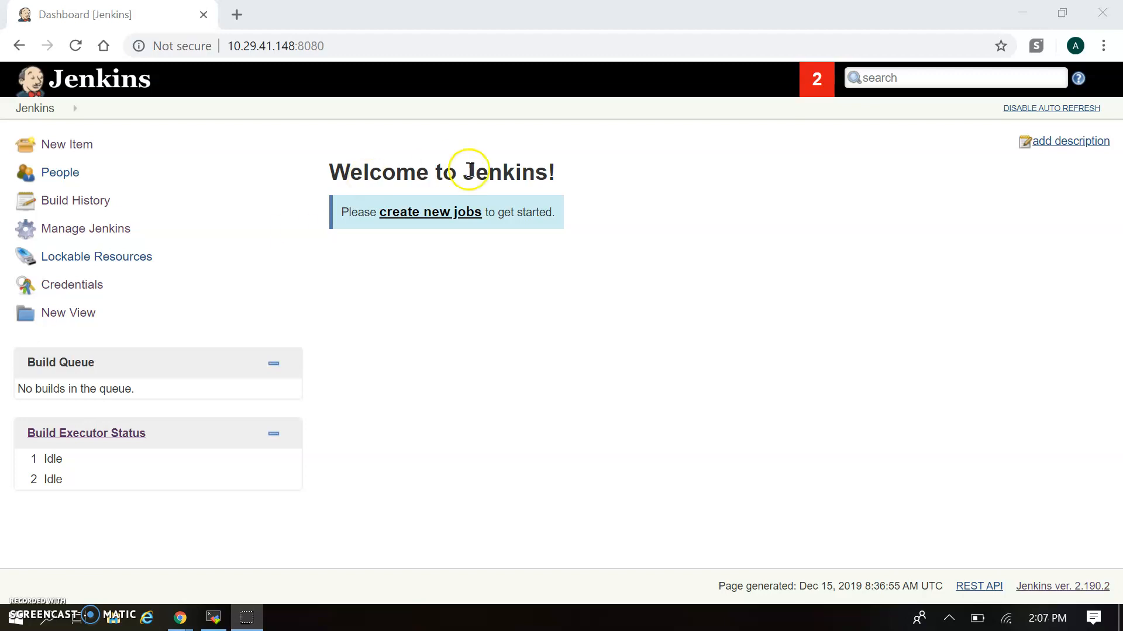
Create a new Freestyle project named Demo
click(425, 212)
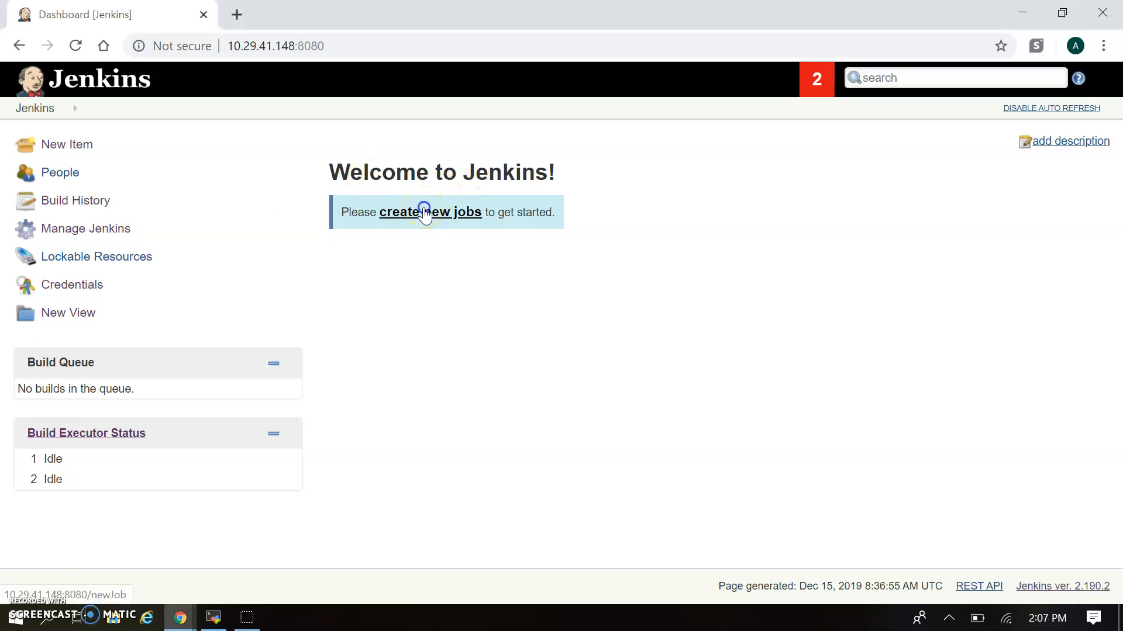
click(328, 292)
text(D)
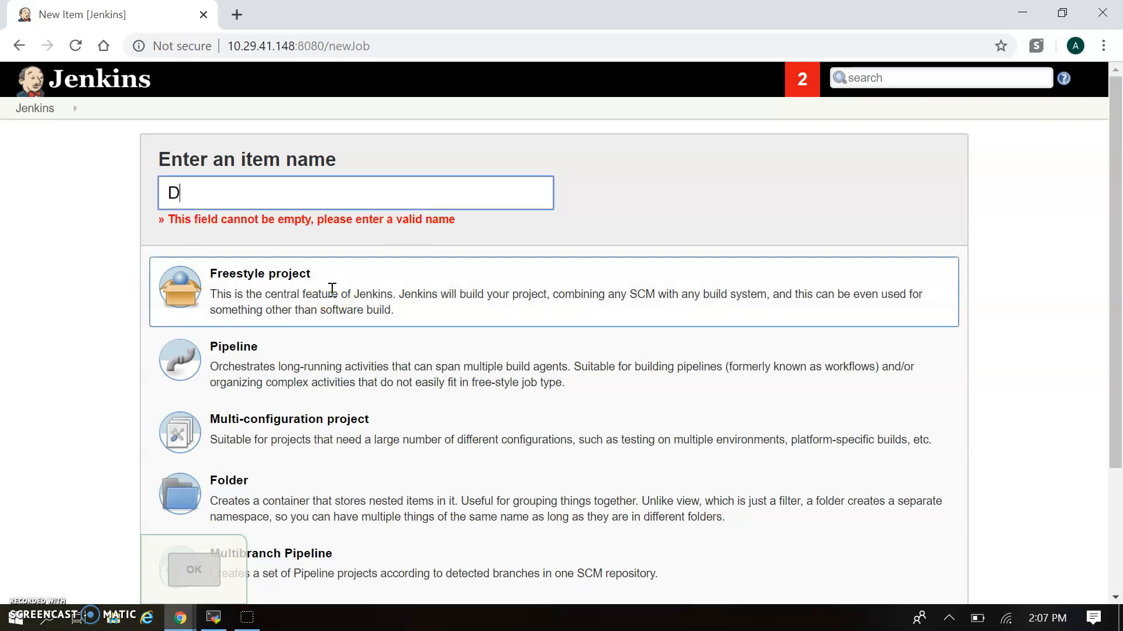
text(emo)
key(Escape)
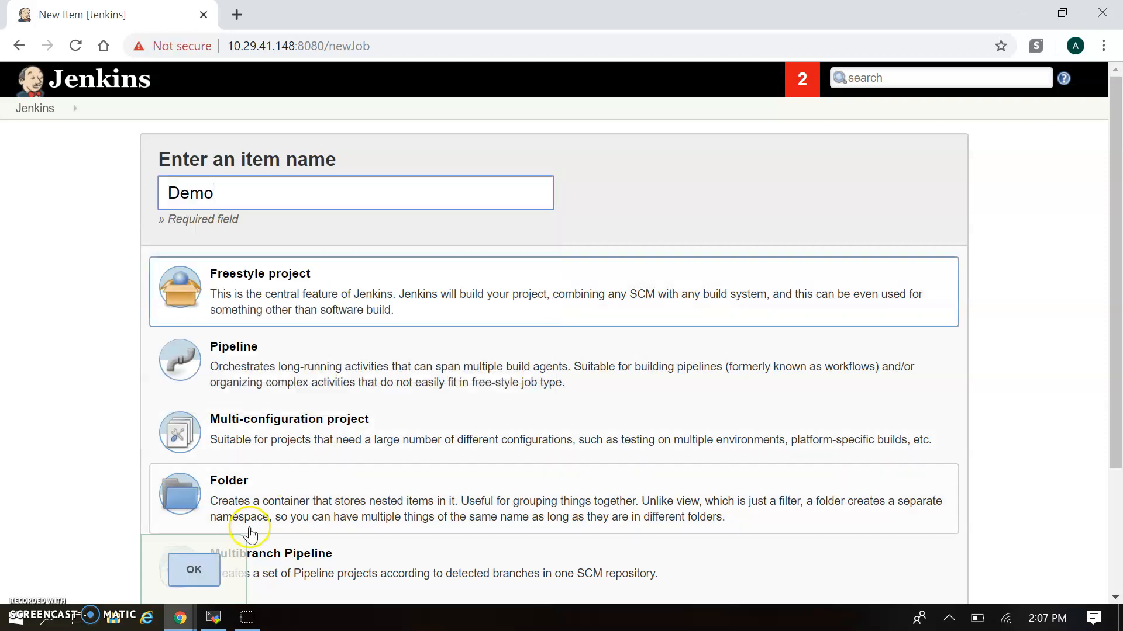
click(187, 577)
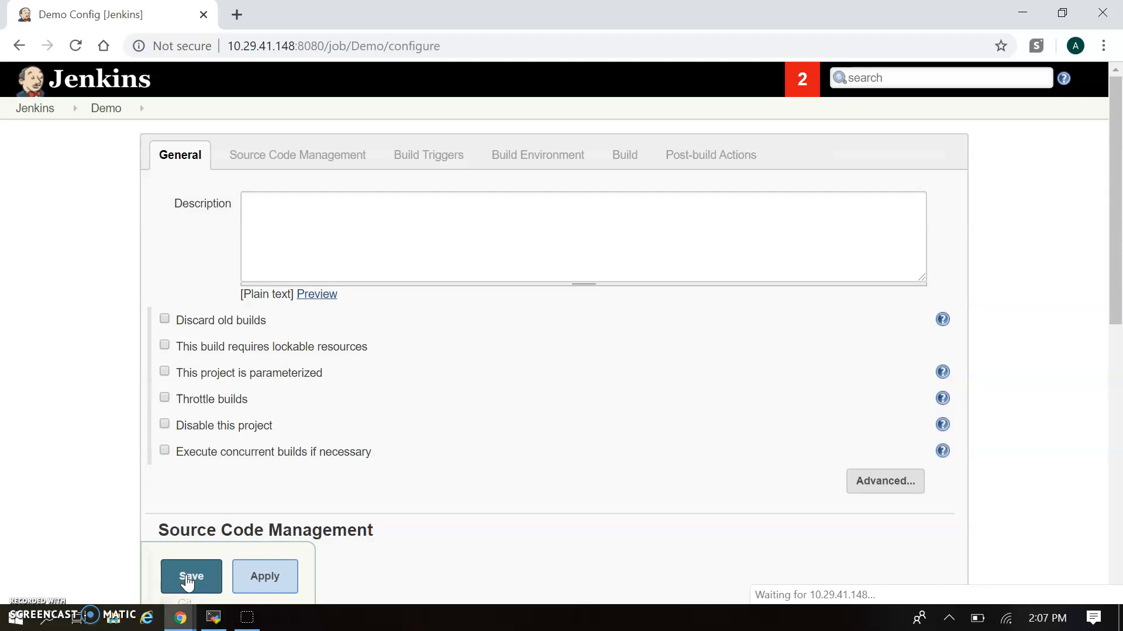
Add an Execute shell build step to the Demo job with the command echo $JAVA_HOME
scroll(135, 433, down, 3)
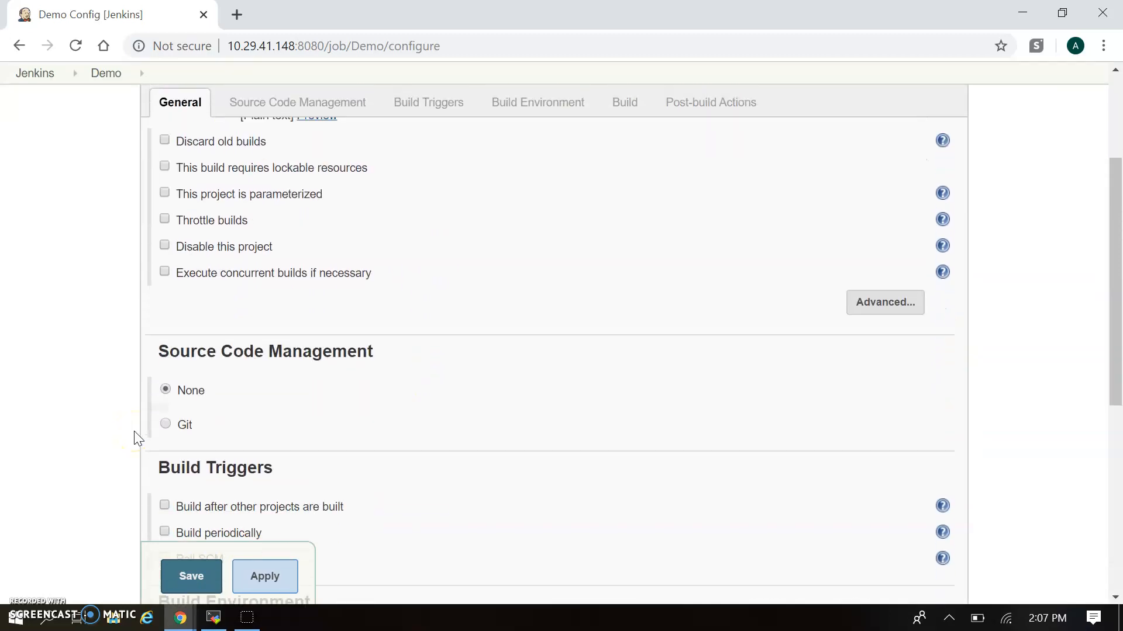
scroll(134, 436, down, 7)
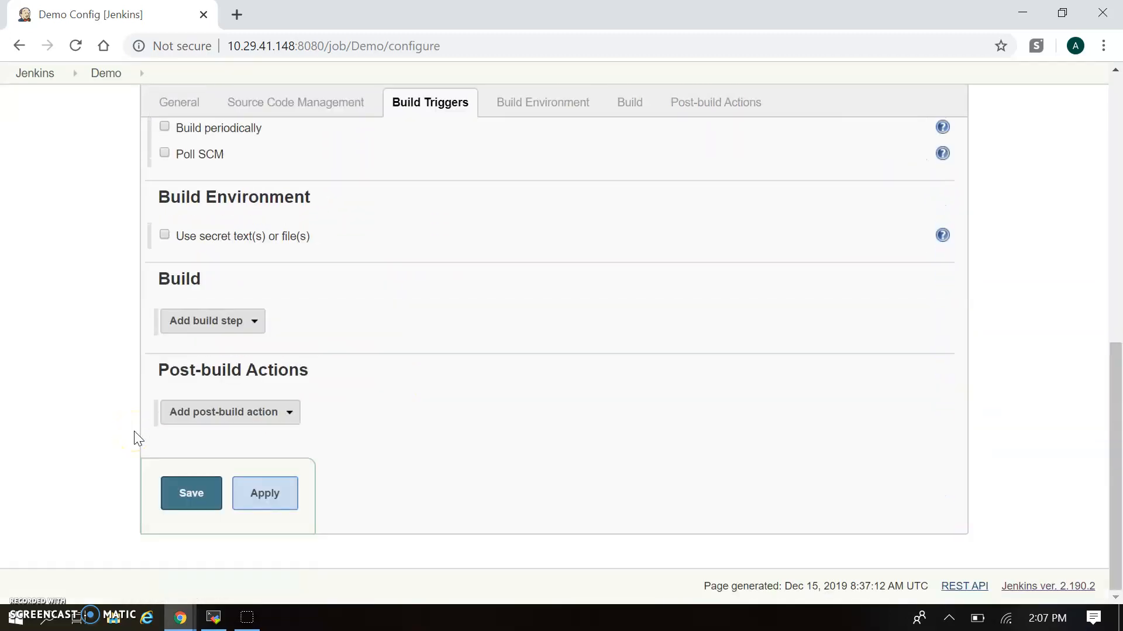
scroll(30, 357, up, 5)
scroll(30, 357, down, 5)
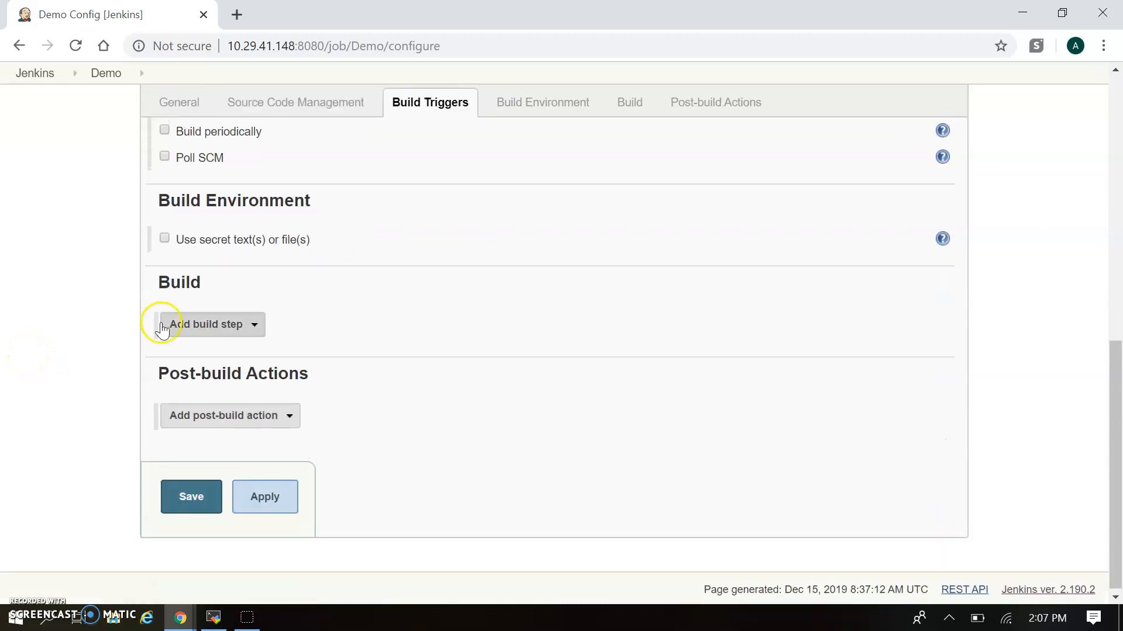
click(224, 324)
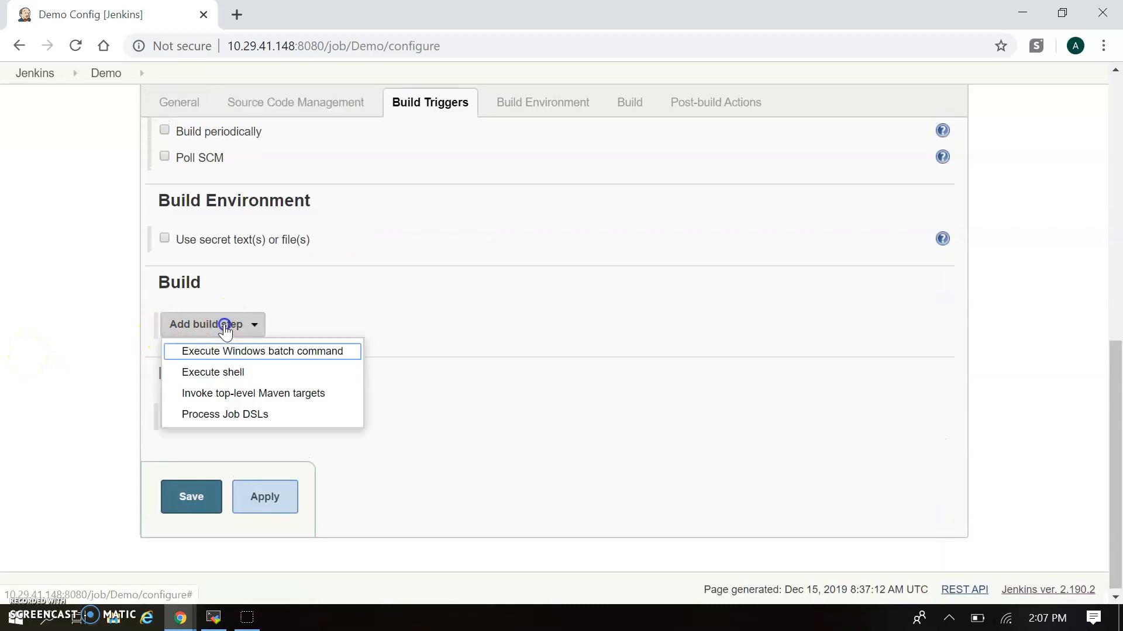
click(255, 374)
click(421, 401)
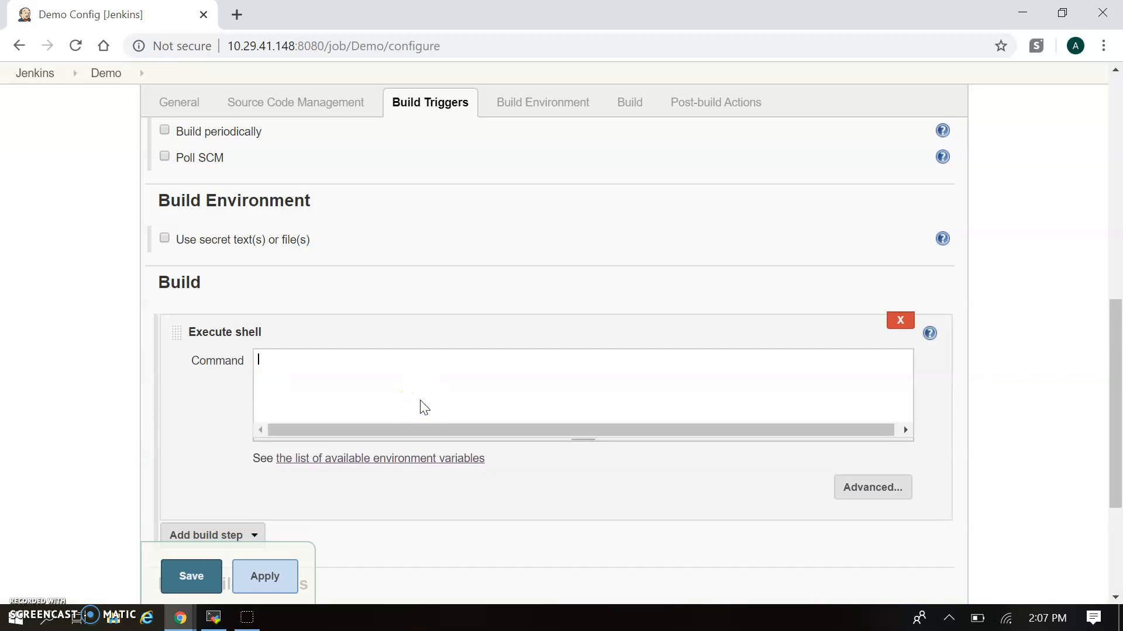
text(echo)
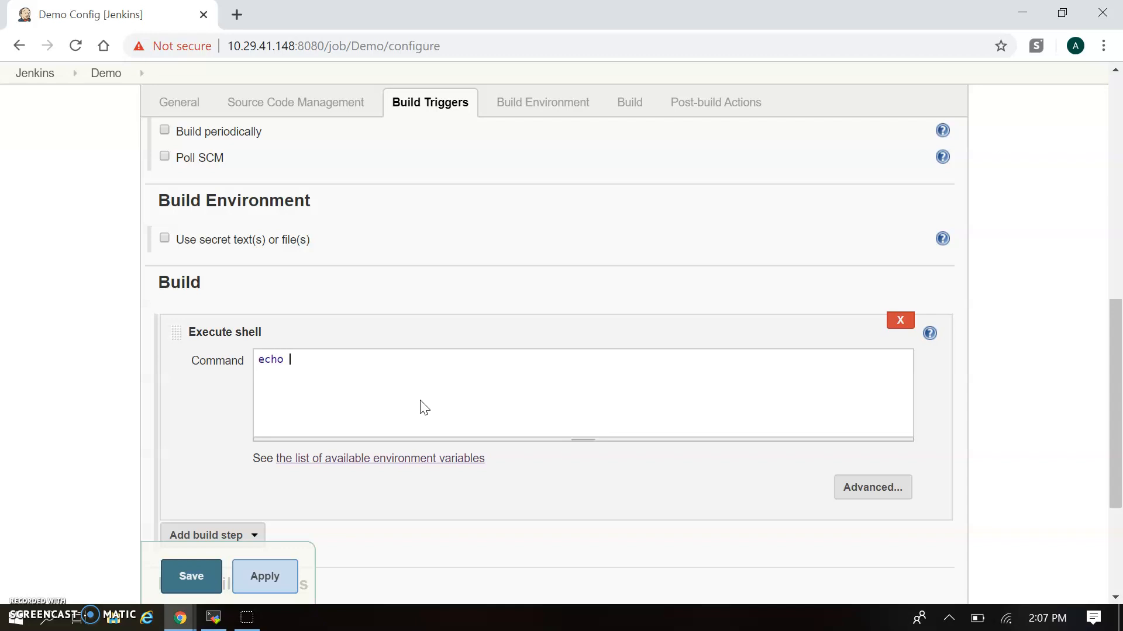
text( $JAVA_HOME)
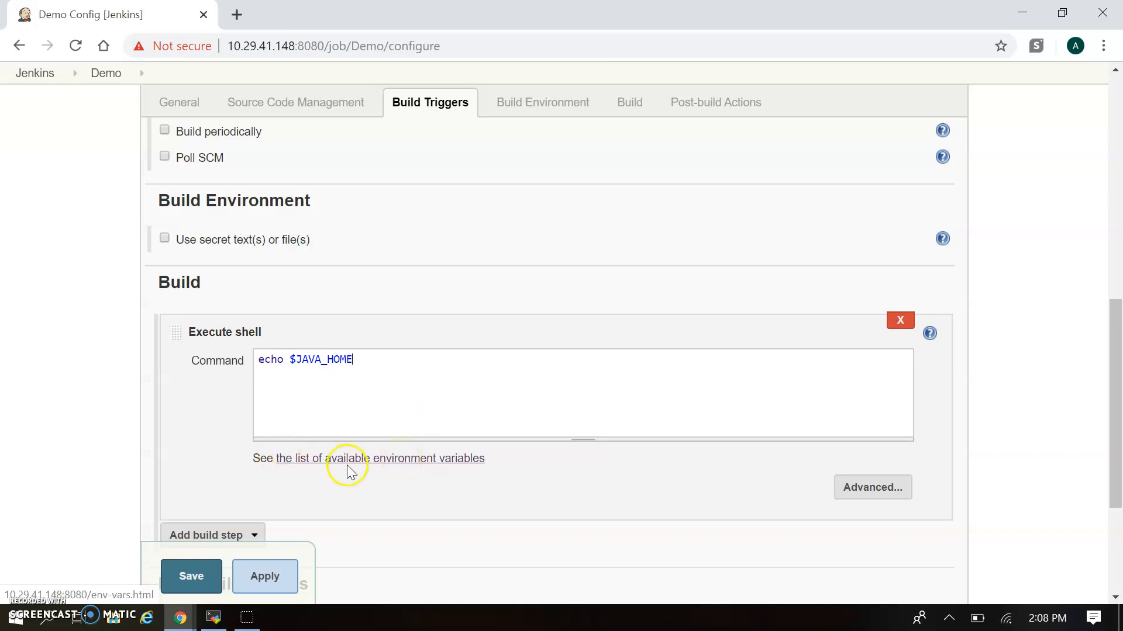
Review the list of environment variables available to shell scripts, including BRANCH_NAME, BUILD_NUMBER and JOB_NAME
click(425, 462)
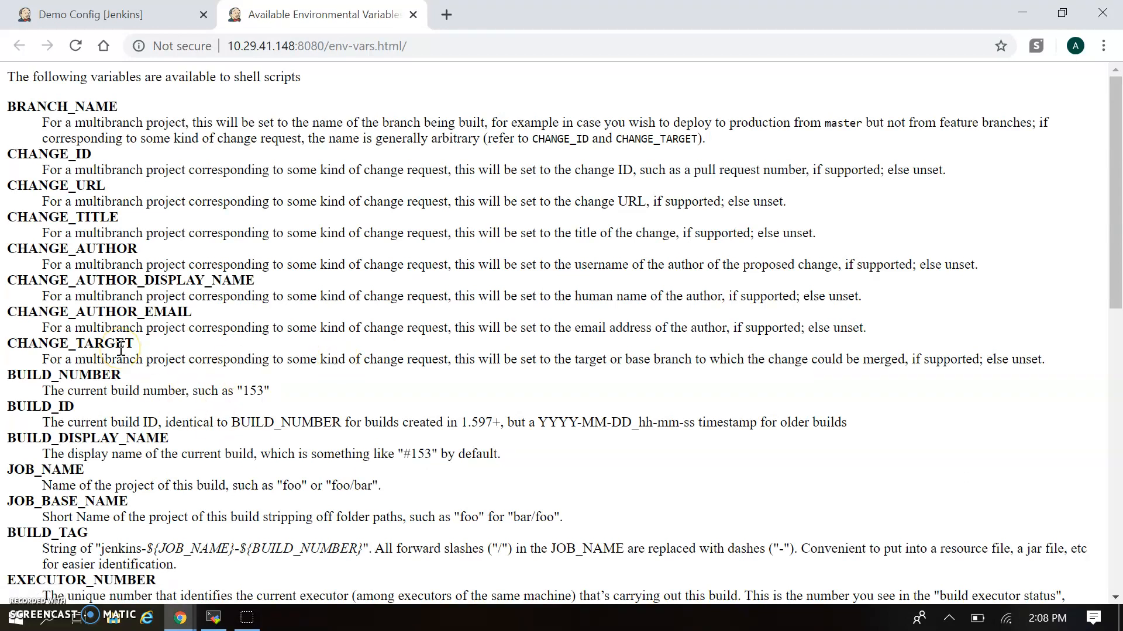
double_click(73, 106)
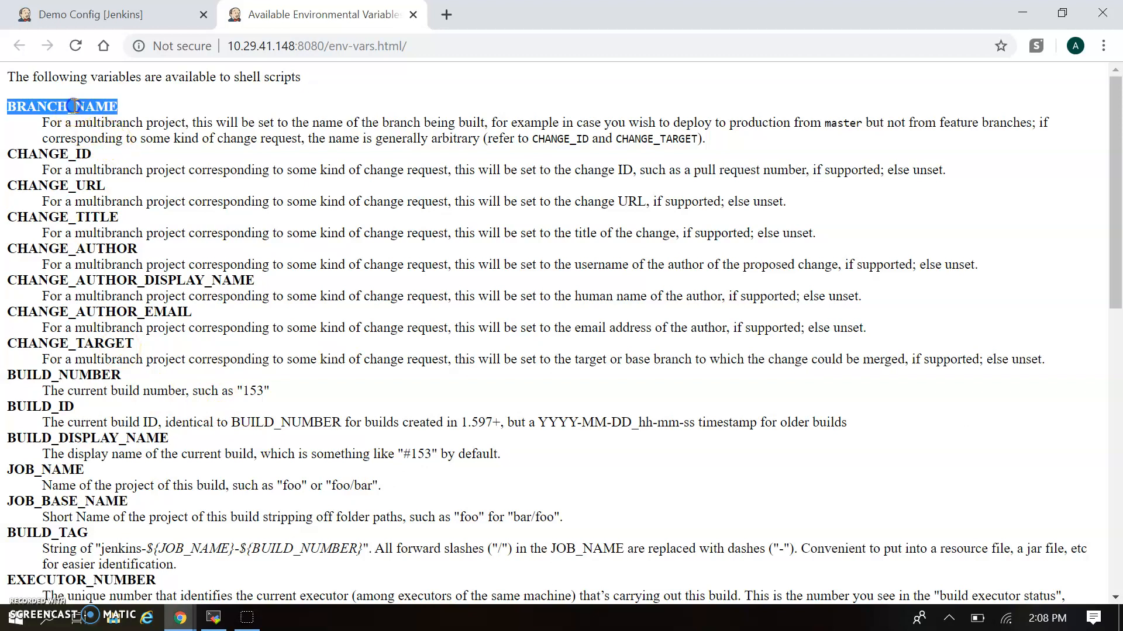
double_click(59, 375)
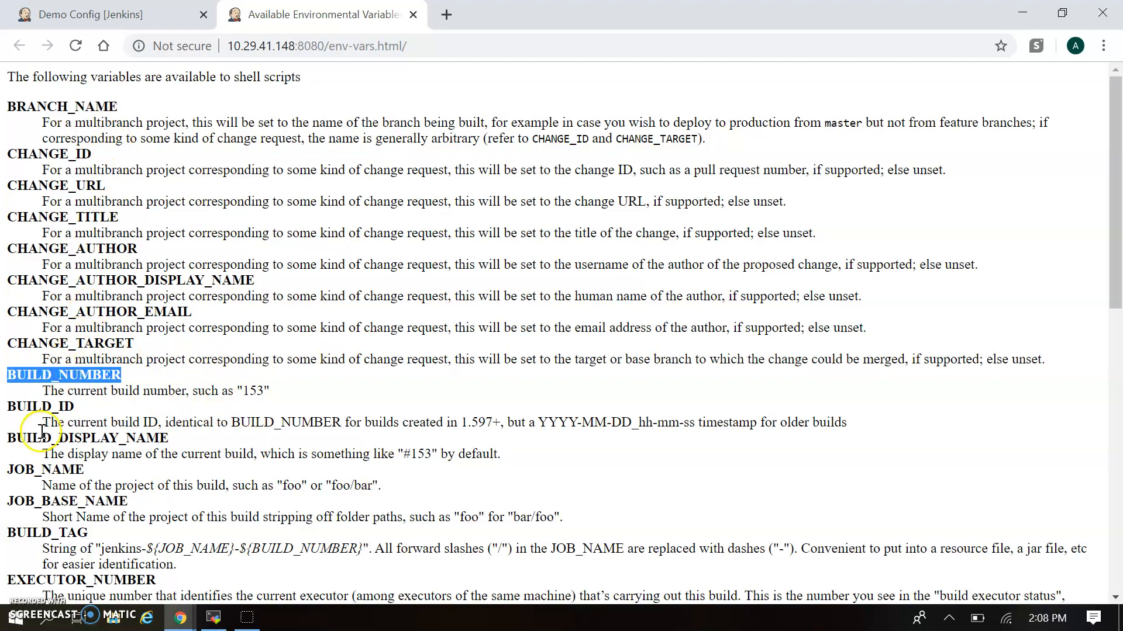
click(51, 396)
scroll(70, 292, down, 4)
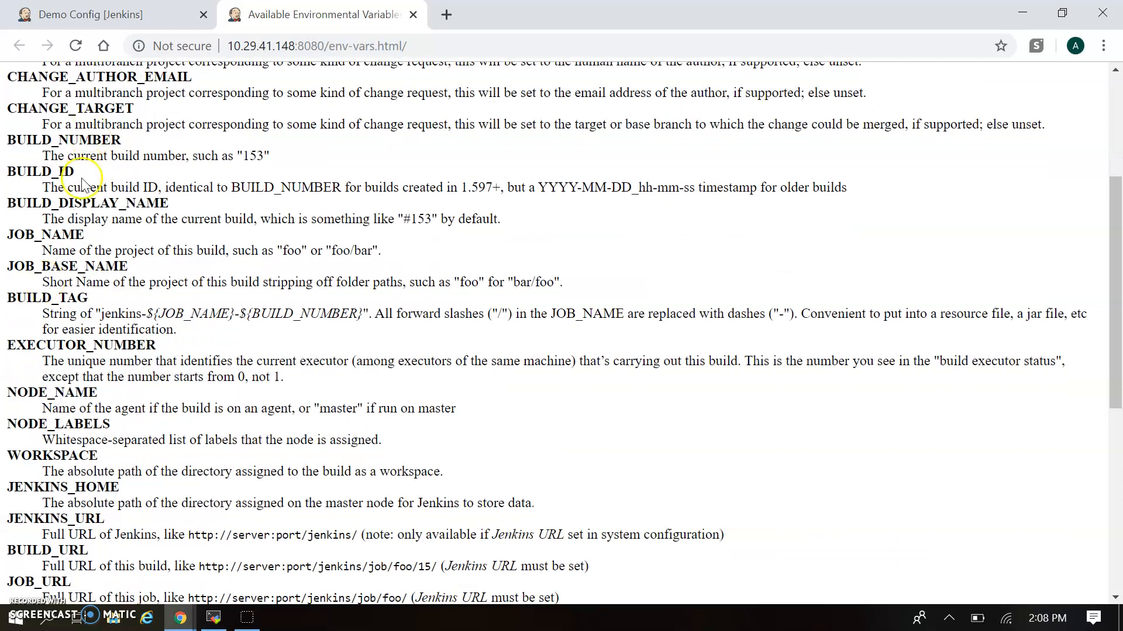
double_click(42, 234)
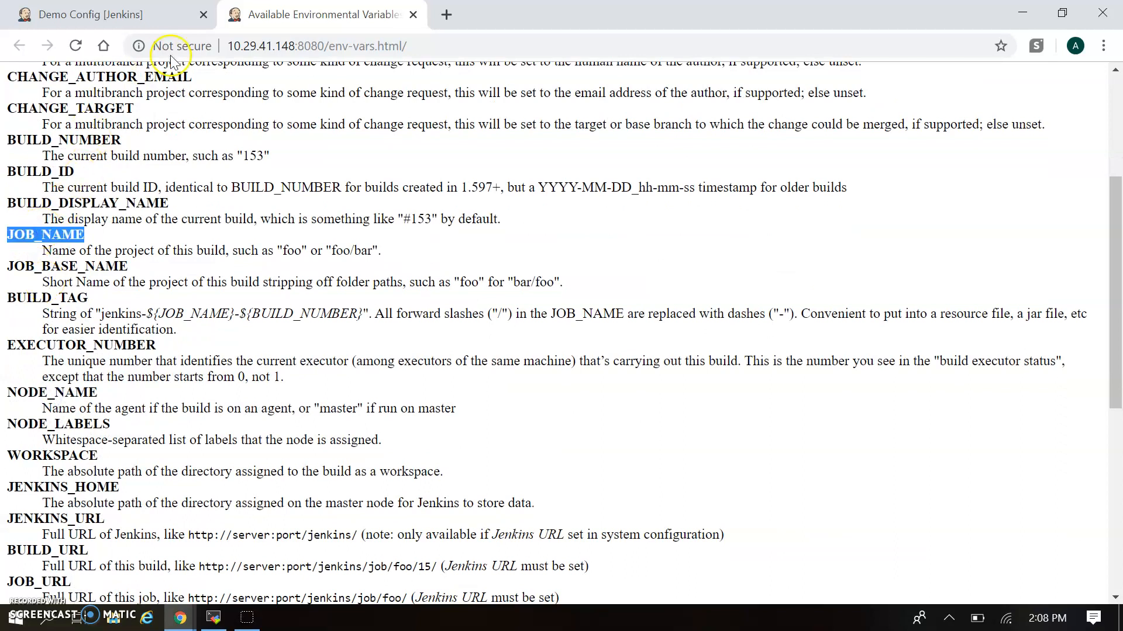
scroll(138, 183, up, 4)
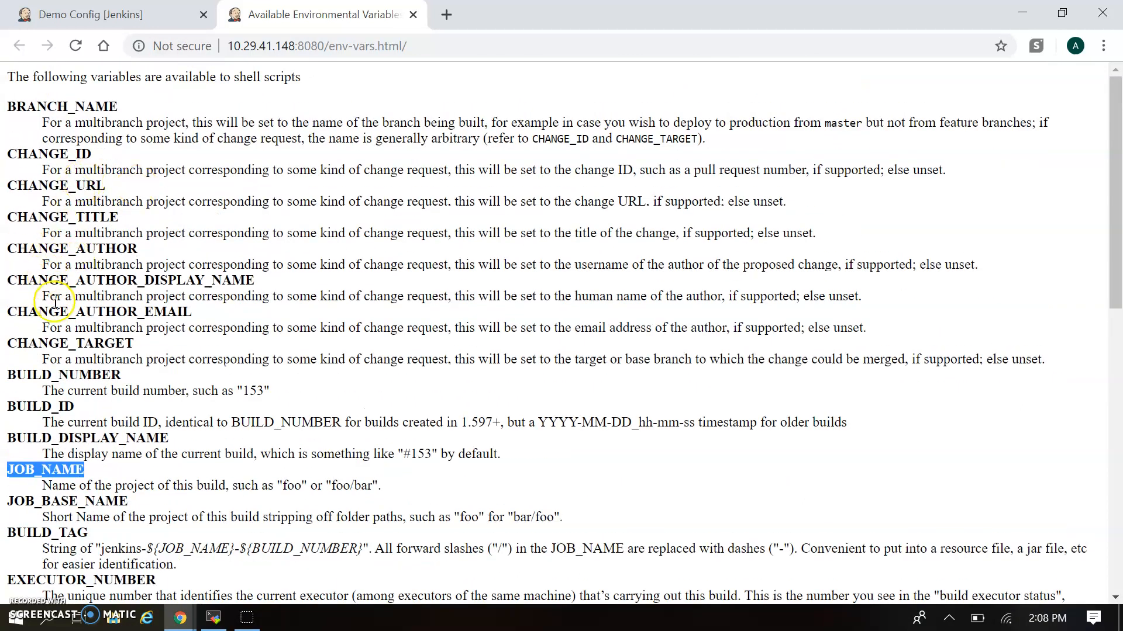
Copy the BUILD_NUMBER variable name and add echo $BUILD_NUMBER as a second line of the Demo job's shell command
double_click(52, 373)
key(ctrl+c)
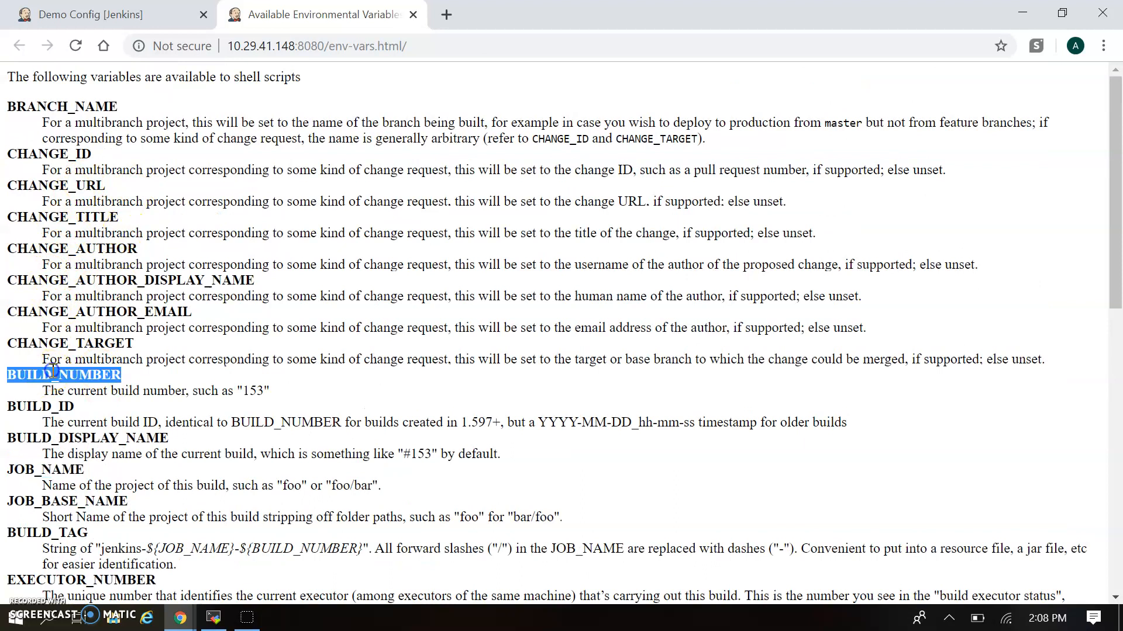
click(109, 11)
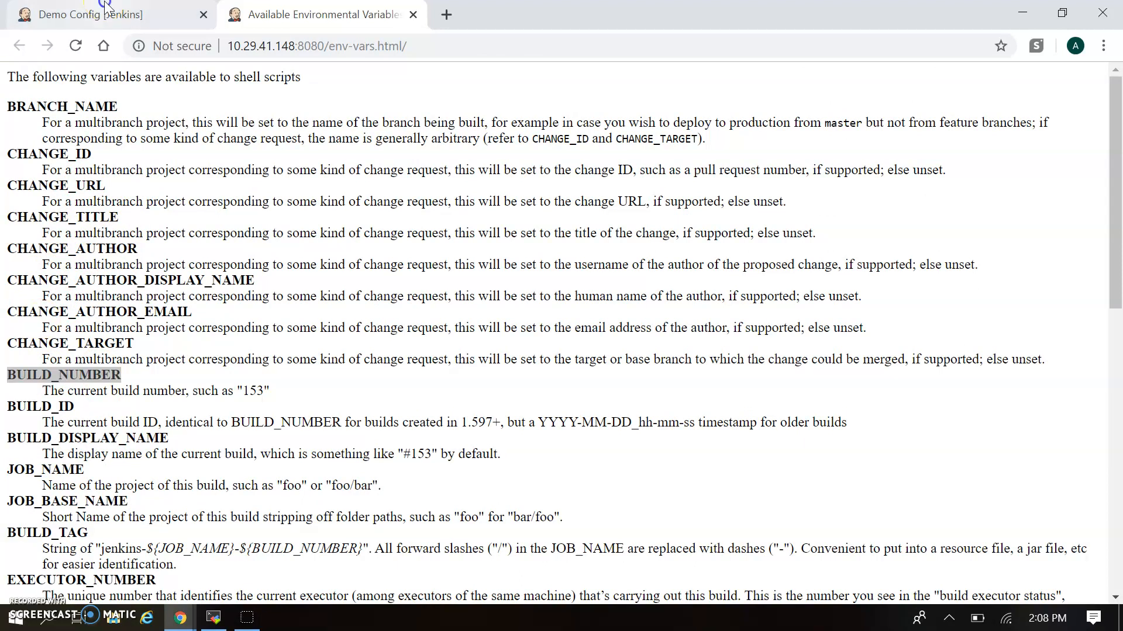
click(460, 379)
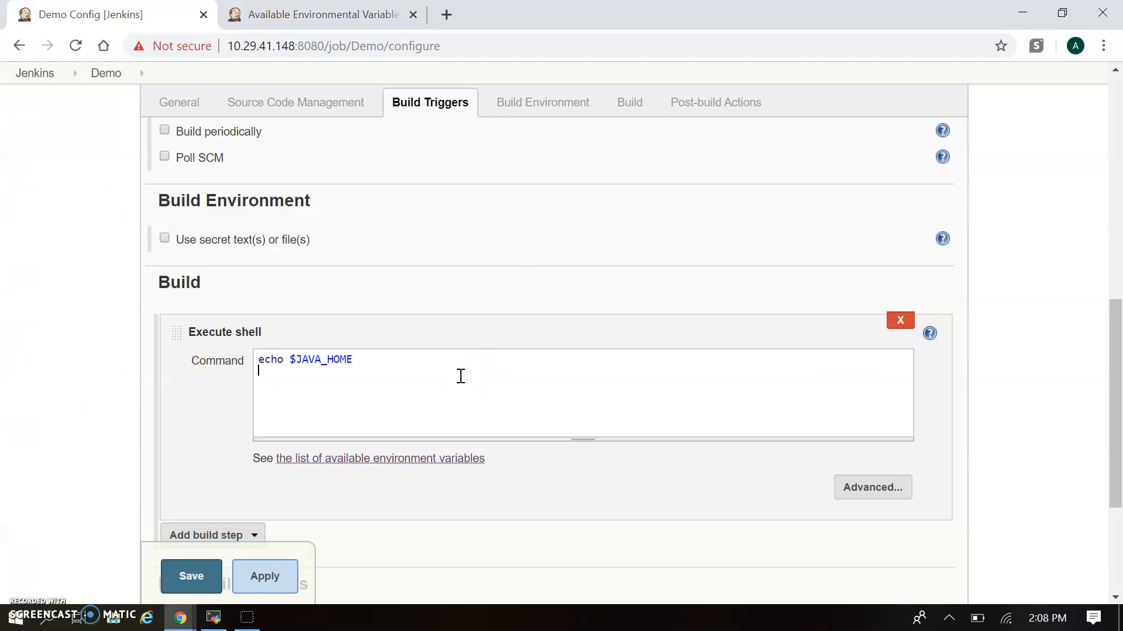
text(echo $)
key(ctrl+v)
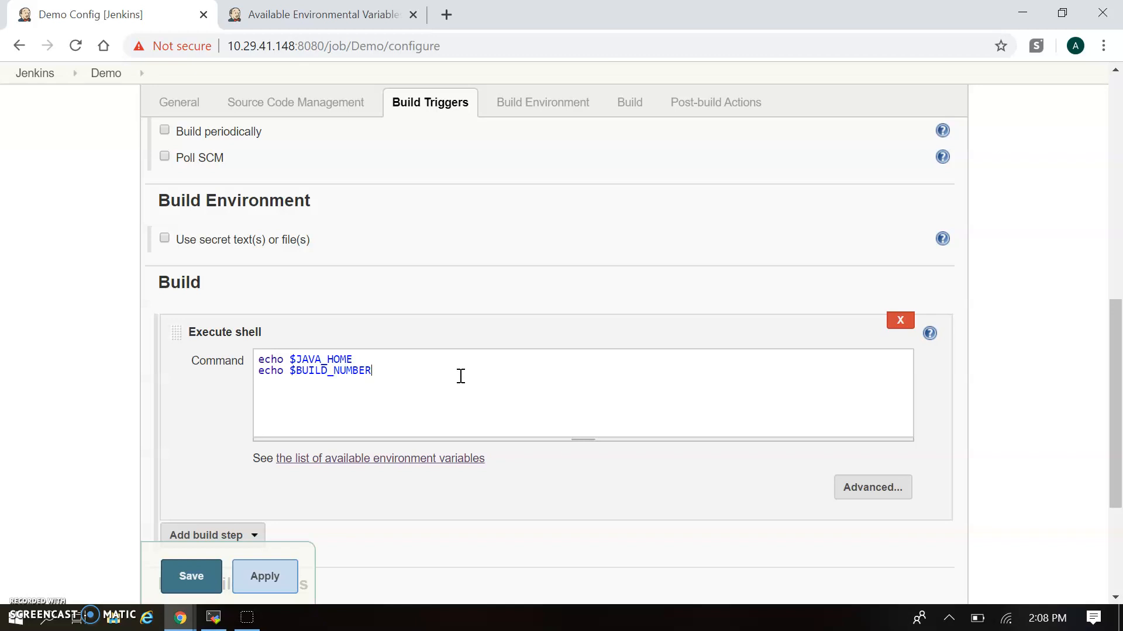
Insert the separator line echo "========" between the two echo commands and apply the job configuration
click(426, 356)
key(Return)
text(echo )
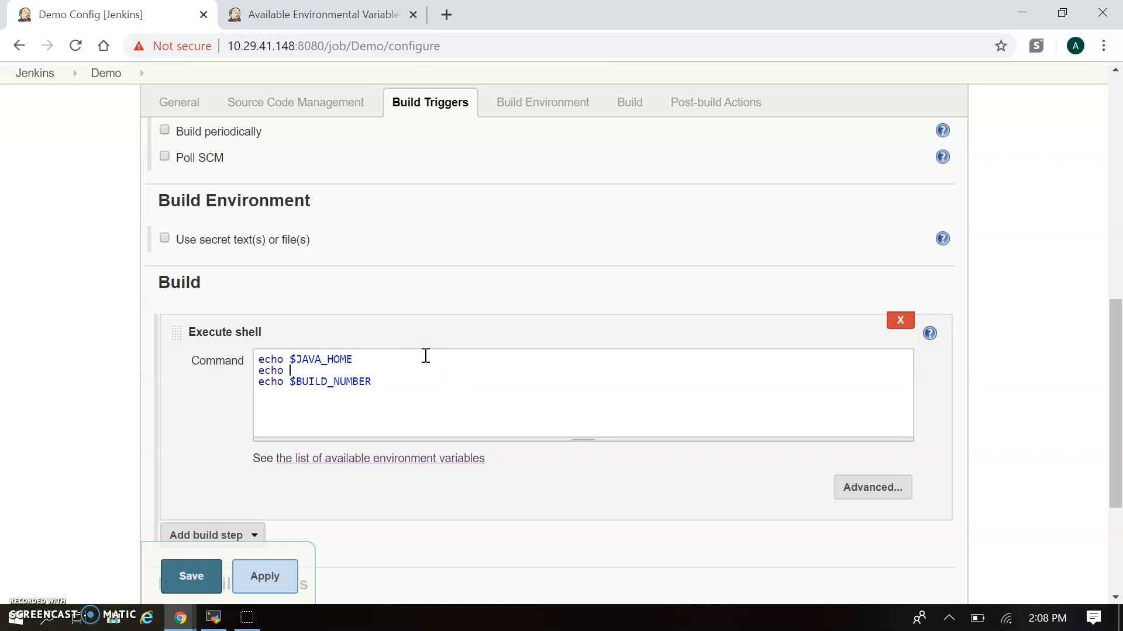
text("========)
click(263, 578)
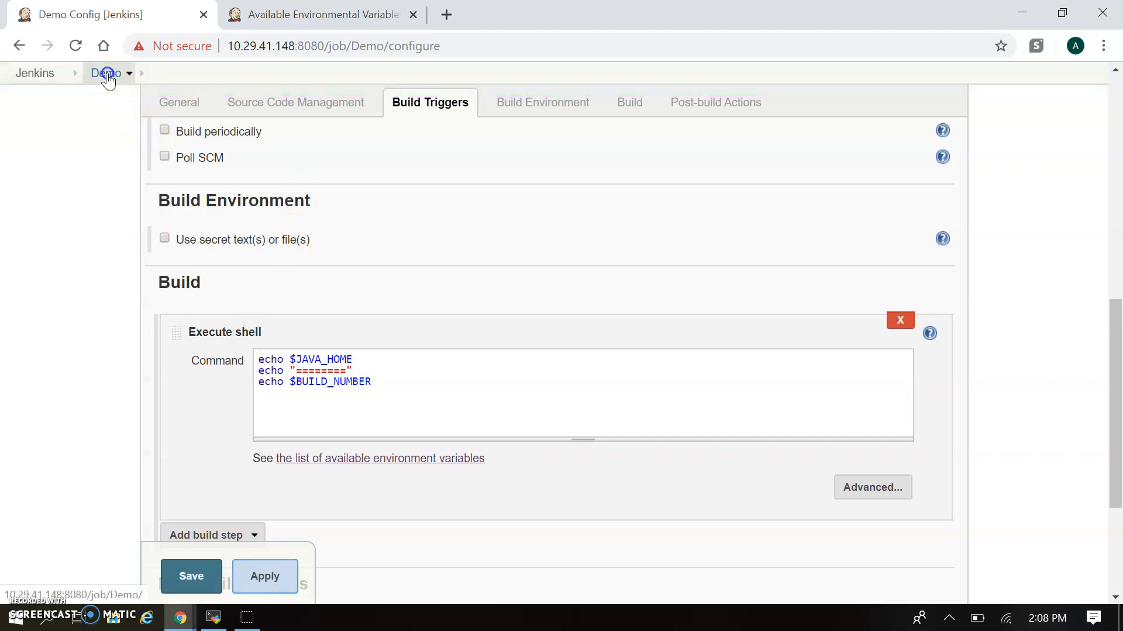
Go to the Demo project page and start a build
click(107, 74)
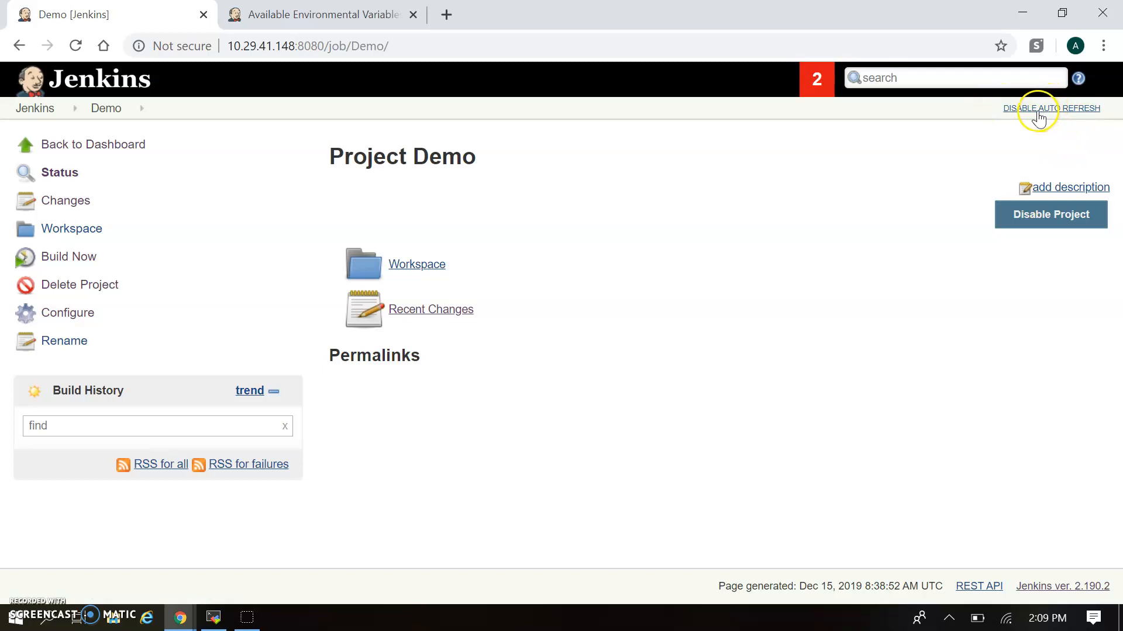
click(1060, 112)
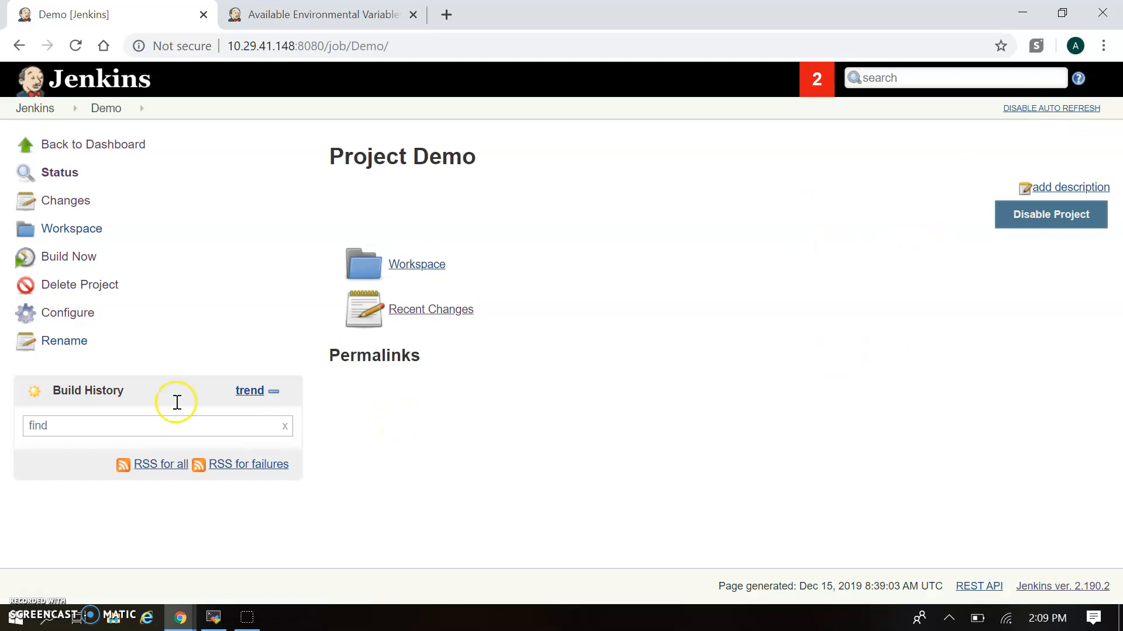
click(79, 257)
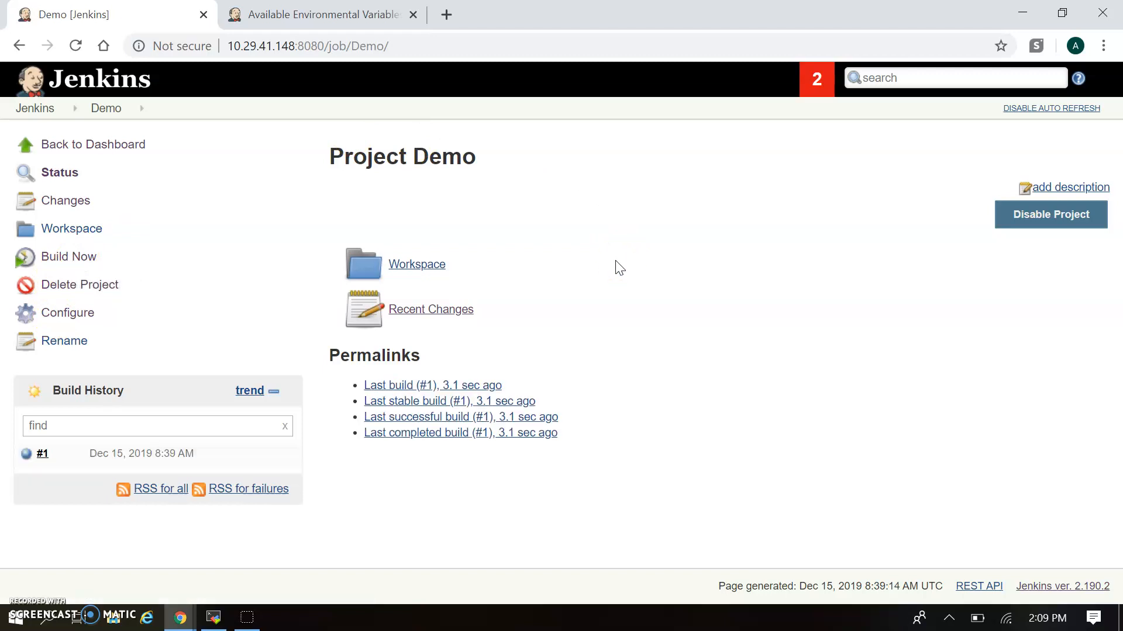
Open build #1 of the Demo project and review its waiting, build duration and total times
click(44, 456)
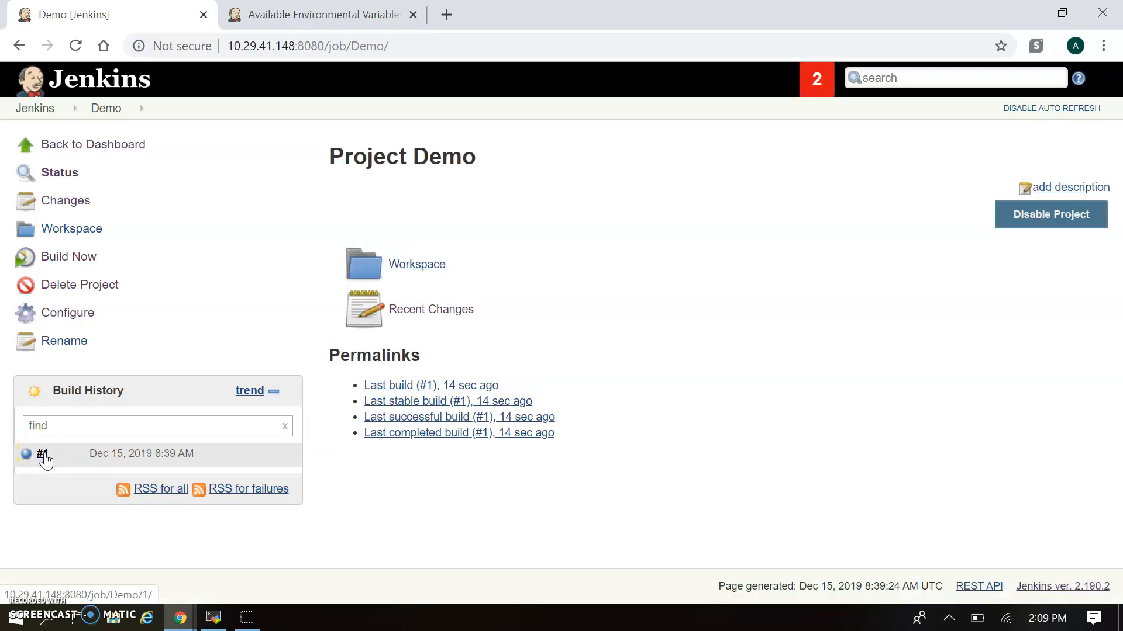
click(43, 456)
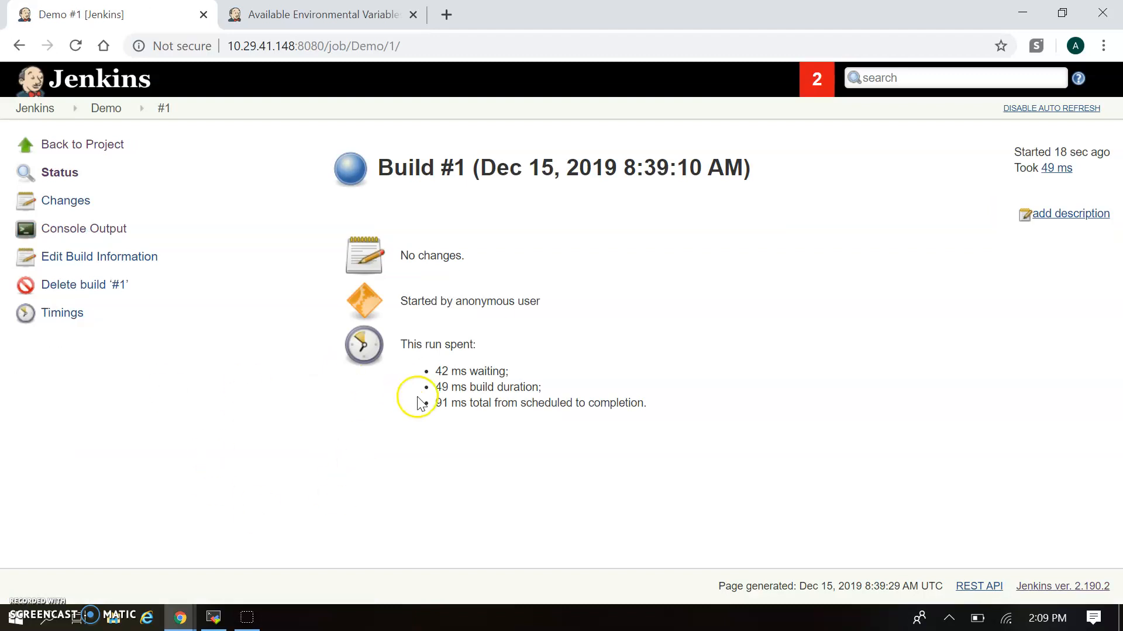
drag(442, 371, 521, 383)
click(521, 383)
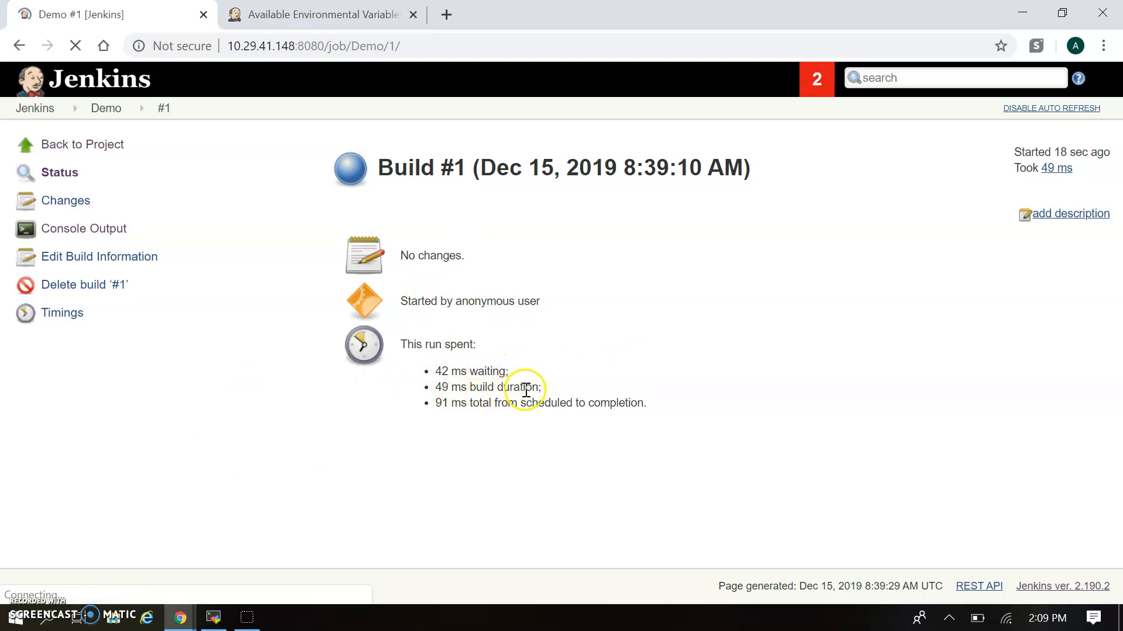
drag(465, 387, 595, 402)
click(595, 403)
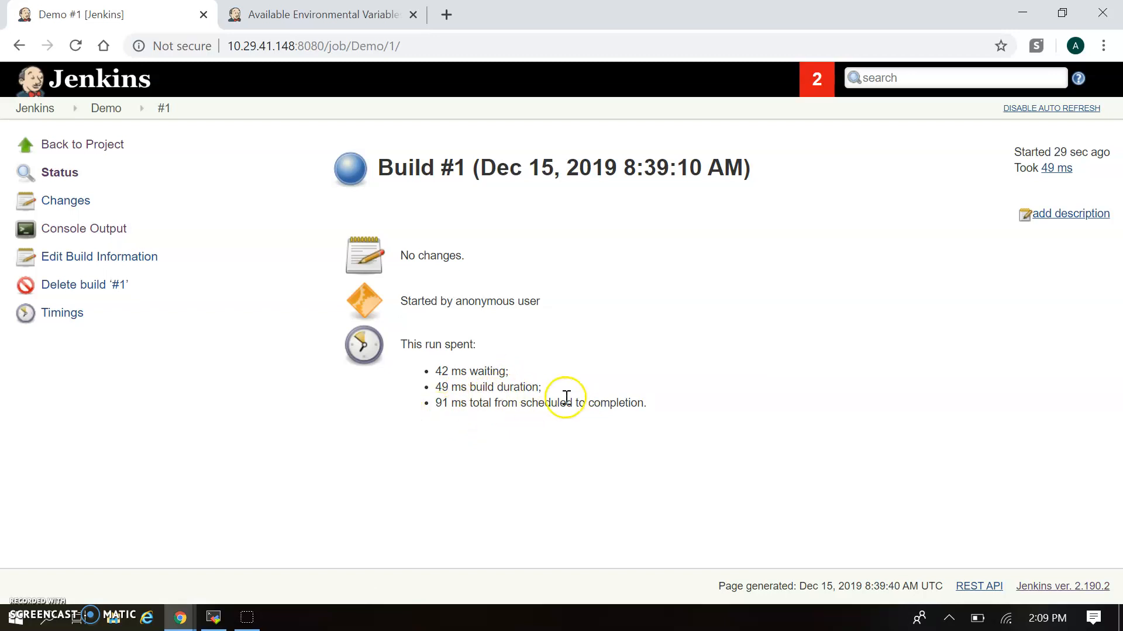
double_click(566, 398)
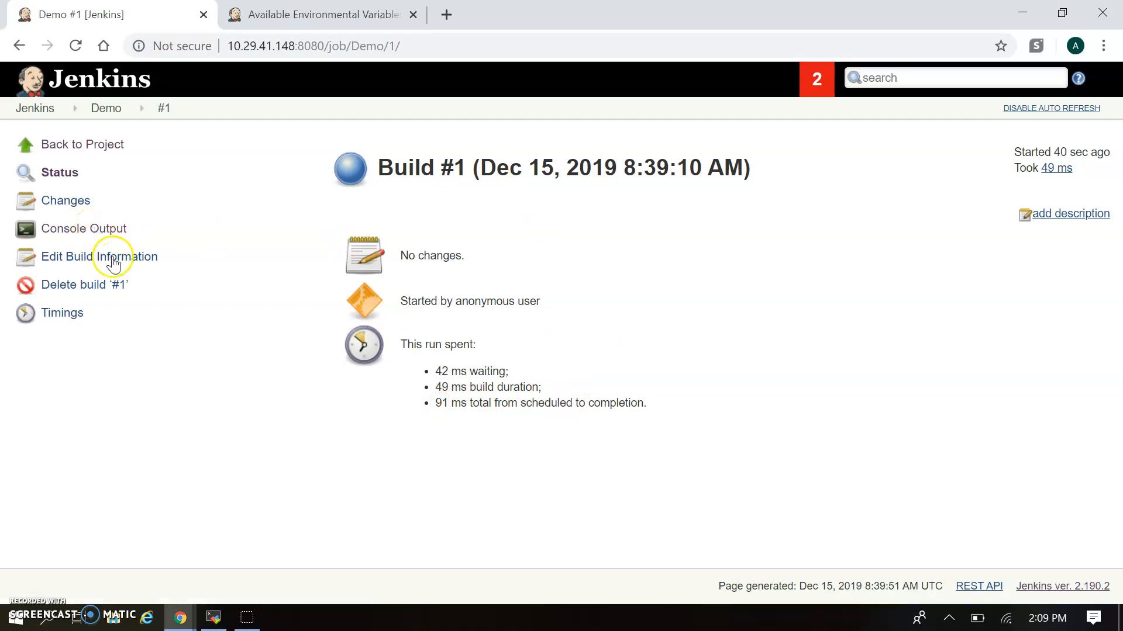
Check the console output of build #1 for the echoed Java home path and build number, and return to the Demo project
click(65, 229)
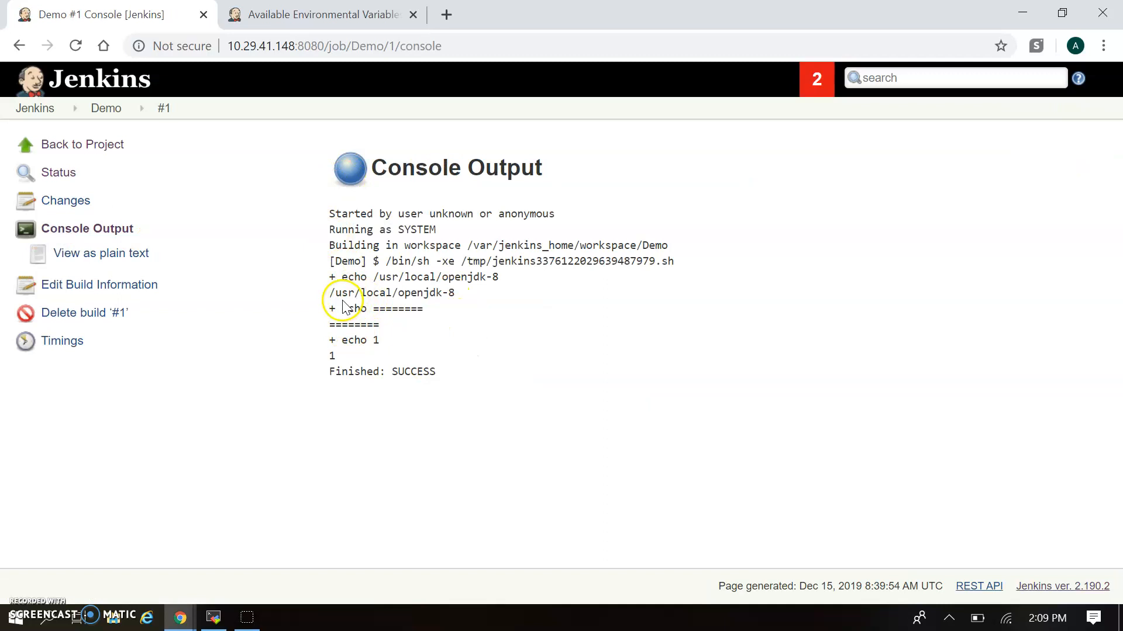
drag(341, 276, 491, 293)
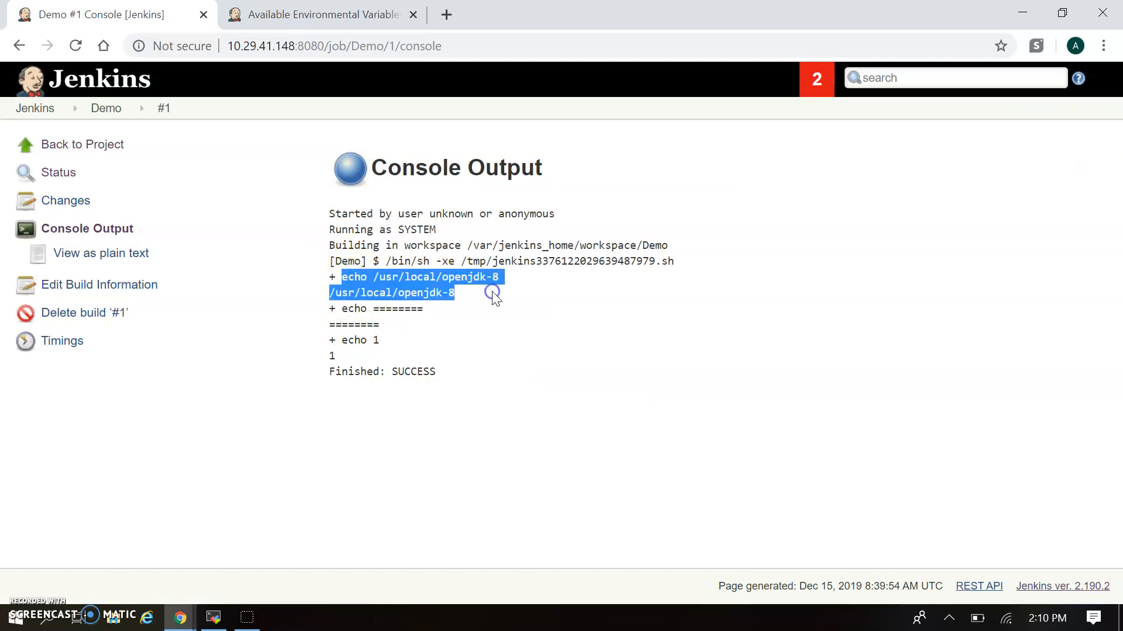
click(470, 315)
drag(373, 340, 391, 339)
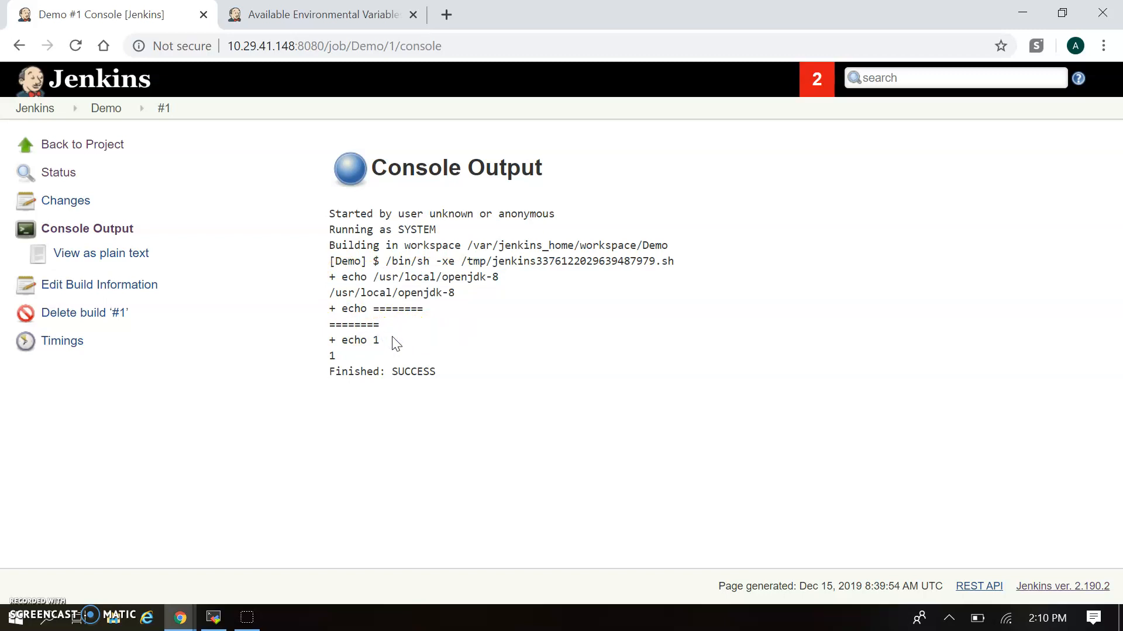
click(110, 113)
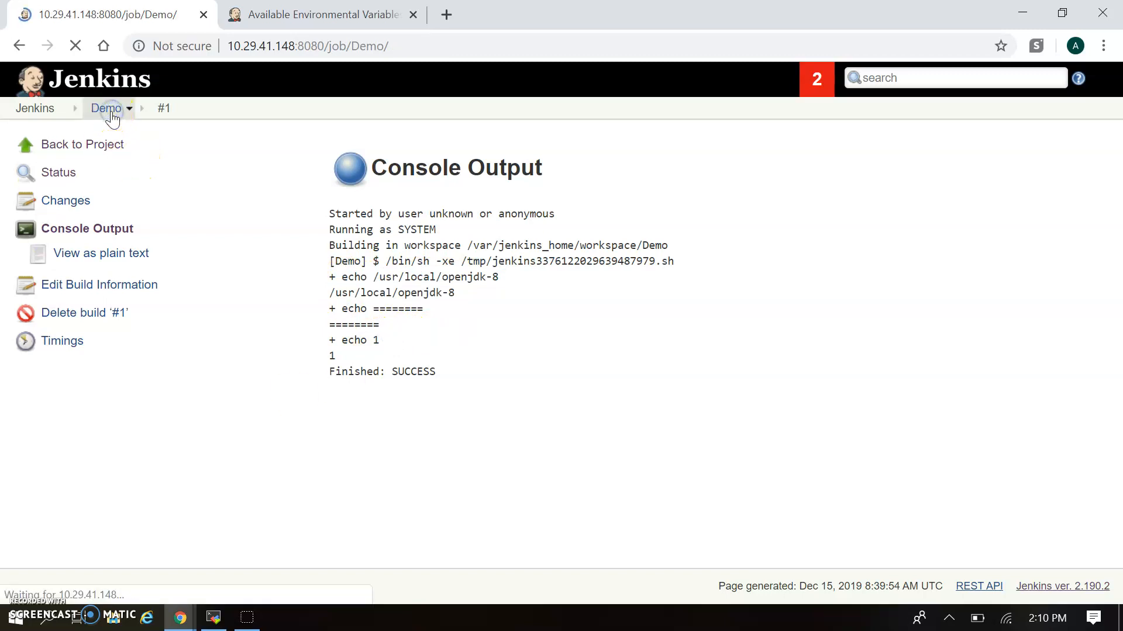